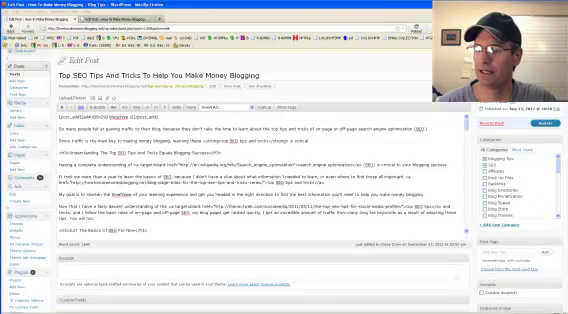
scroll(250, 150, "down", 2)
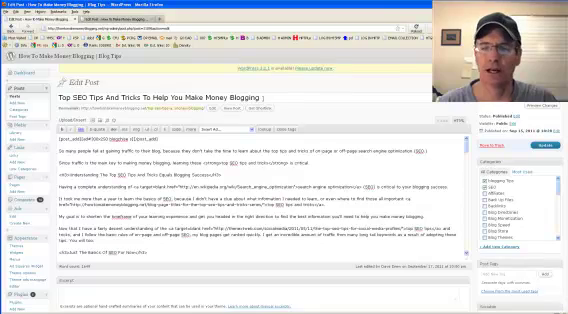
Step: Copy the post title and position the cursor after it in the SEO Pack Keywords field
left_click_drag(260, 97, 56, 97)
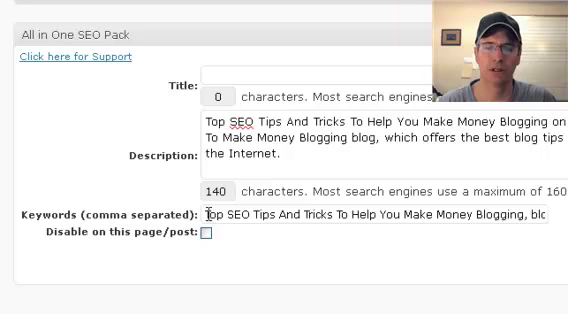
left_click_drag(207, 214, 529, 216)
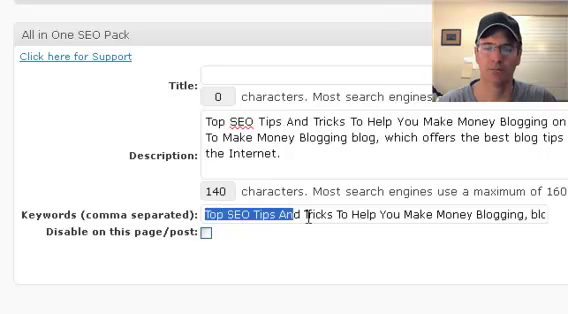
left_click(529, 215)
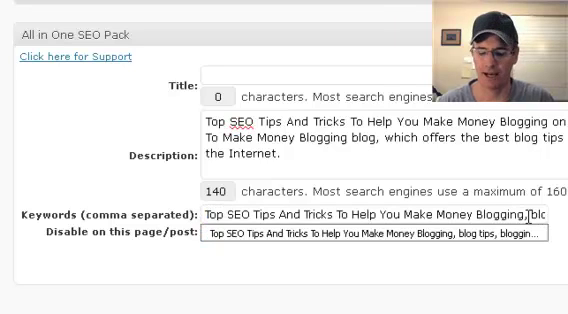
type("blog tips, blo")
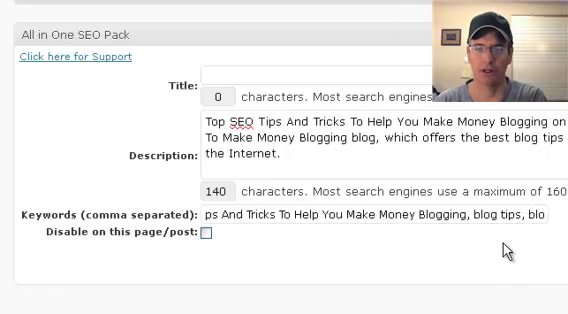
type("gging tips, posts, articles, search engi")
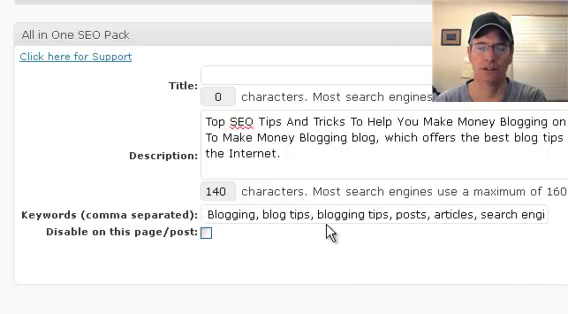
type("ne opti")
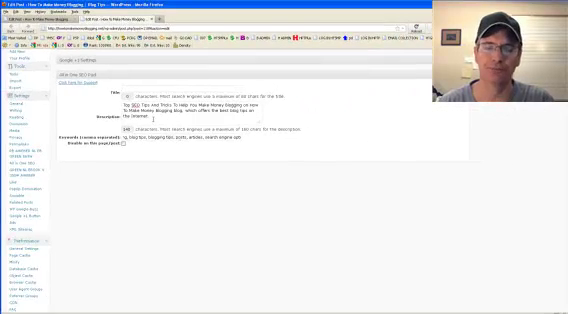
left_click_drag(151, 116, 122, 104)
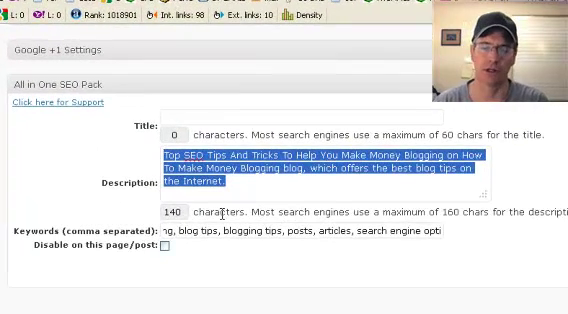
left_click(435, 303)
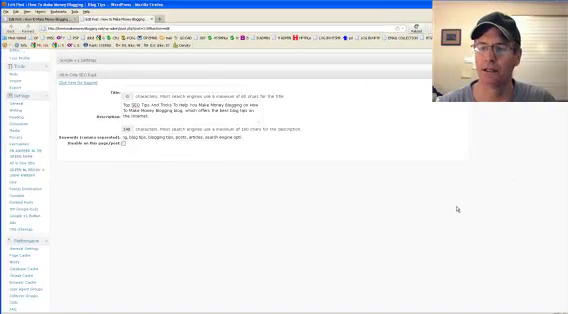
scroll(458, 209, "up", 3)
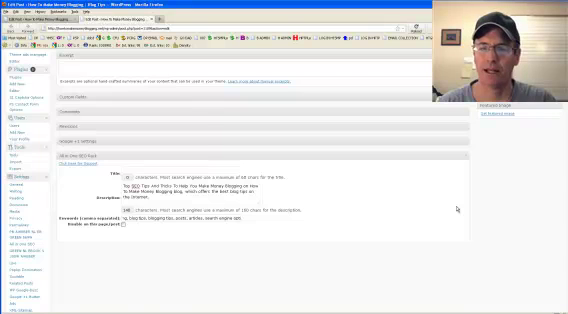
scroll(457, 209, "up", 5)
scroll(457, 209, "up", 5)
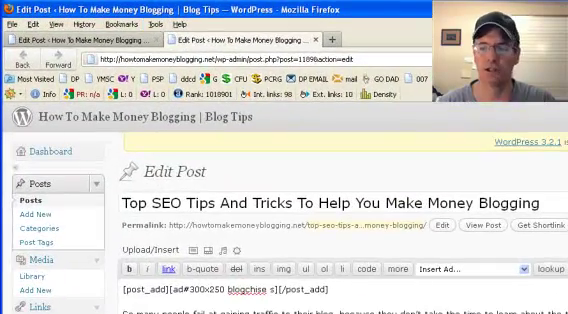
scroll(340, 230, "down", 3)
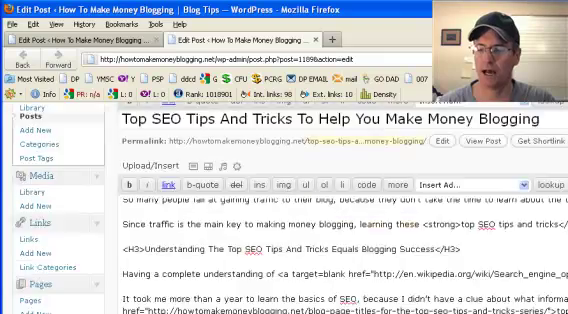
scroll(340, 230, "down", 3)
scroll(340, 230, "down", 5)
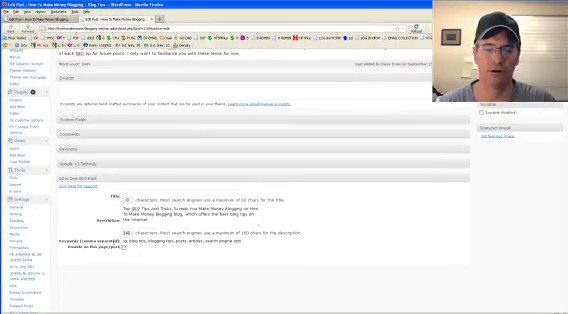
scroll(340, 200, "up", 5)
scroll(340, 200, "up", 3)
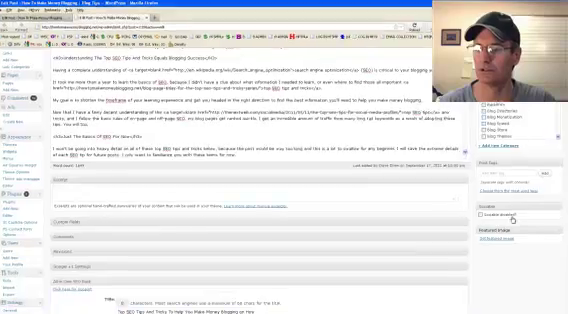